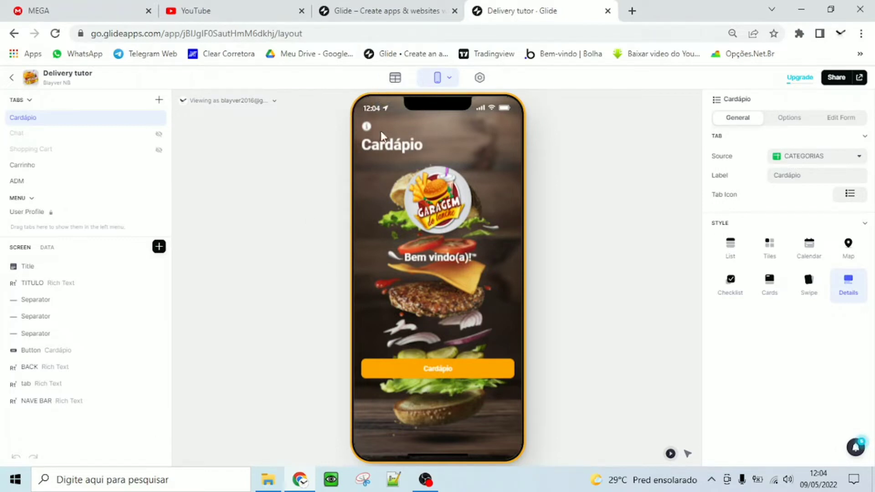
# Open the PRODUTOS table in the data editor and inspect the configuration of its R CAT quantidade relation column.
pyautogui.click(394, 77)
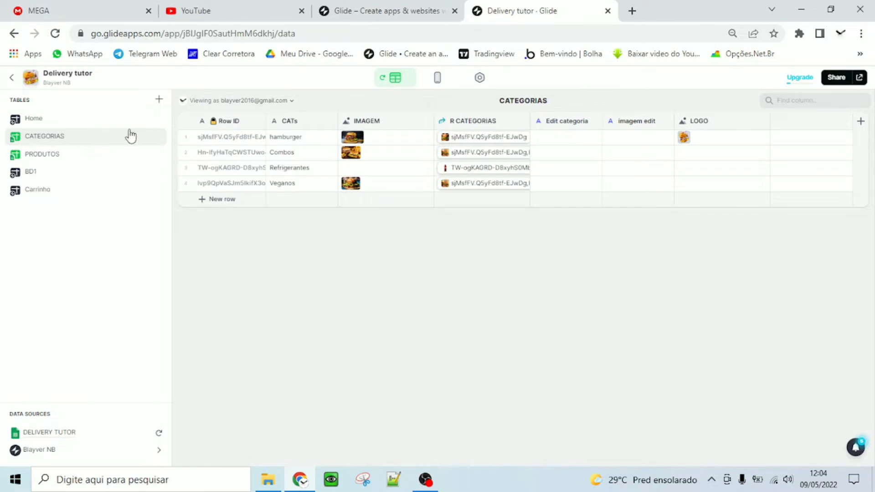
pyautogui.click(39, 156)
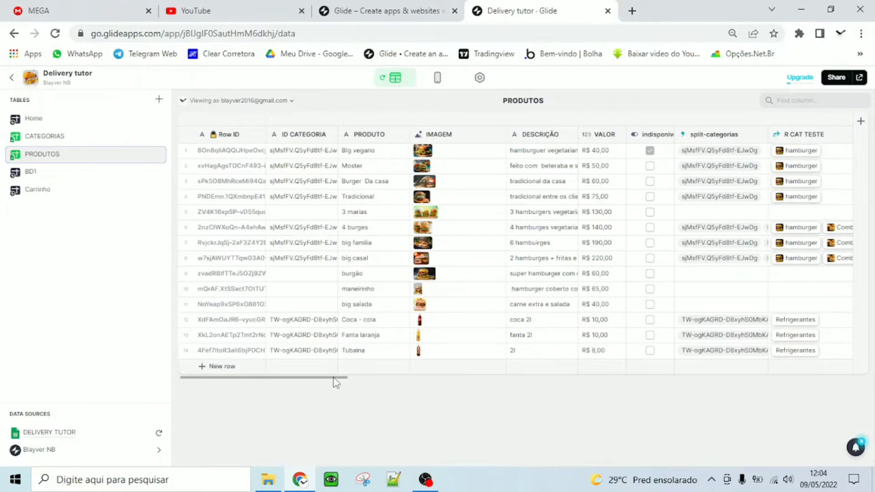
pyautogui.moveTo(335, 383); pyautogui.dragTo(342, 381)
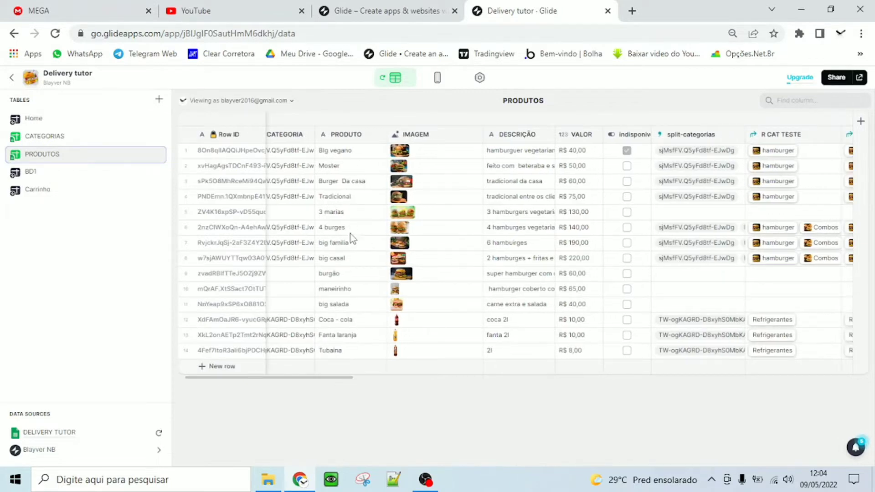
pyautogui.moveTo(344, 378); pyautogui.dragTo(472, 377)
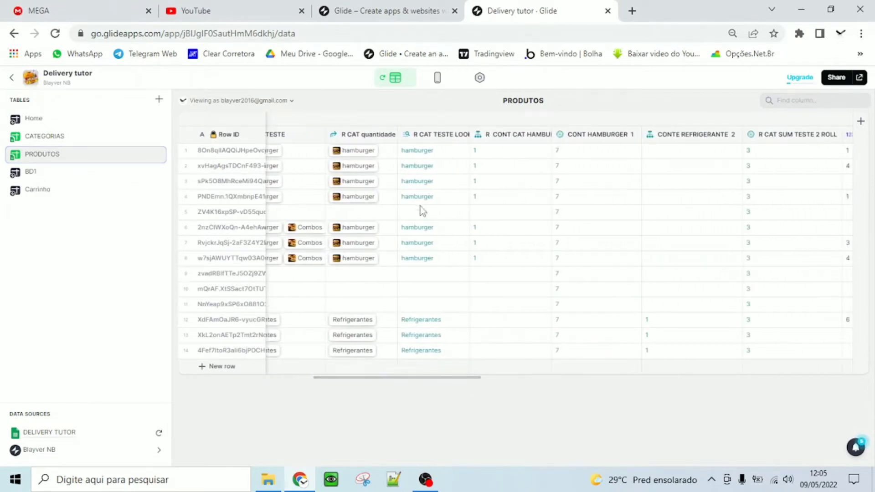
pyautogui.moveTo(467, 380); pyautogui.dragTo(453, 380)
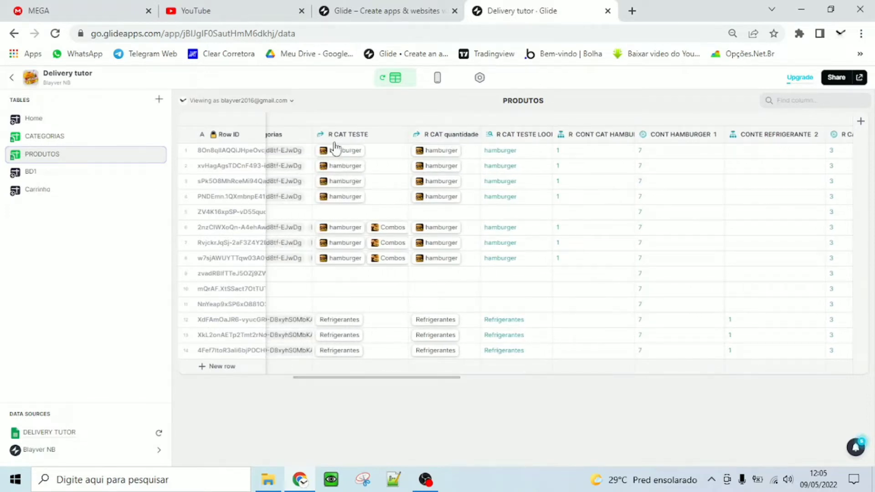
pyautogui.doubleClick(455, 137)
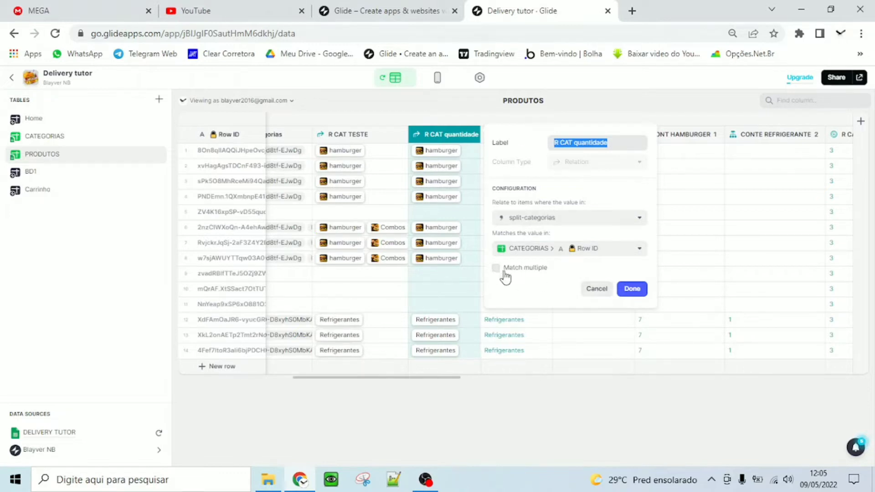
pyautogui.click(590, 289)
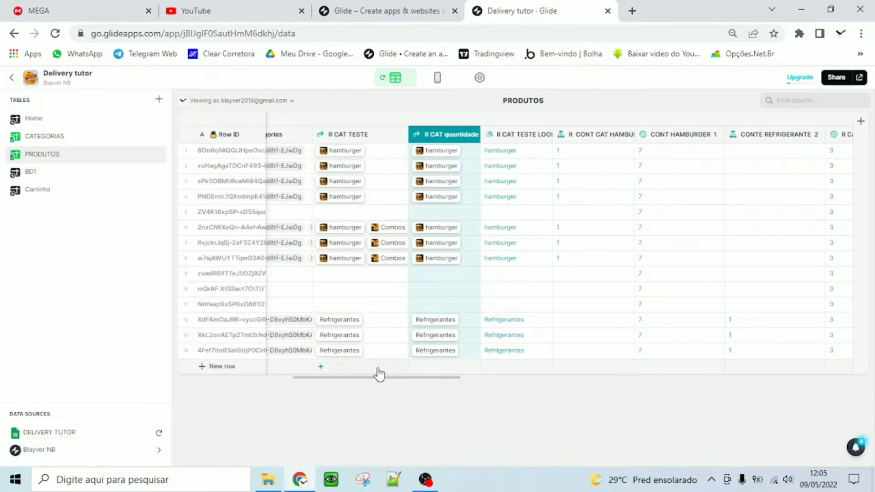
# Inspect the relation and source column used by the R CAT TESTE LOOK lookup column.
pyautogui.moveTo(387, 383)
pyautogui.mouseDown()
pyautogui.moveTo(345, 384)
pyautogui.moveTo(387, 382)
pyautogui.mouseUp()
pyautogui.click(538, 141)
pyautogui.doubleClick(537, 136)
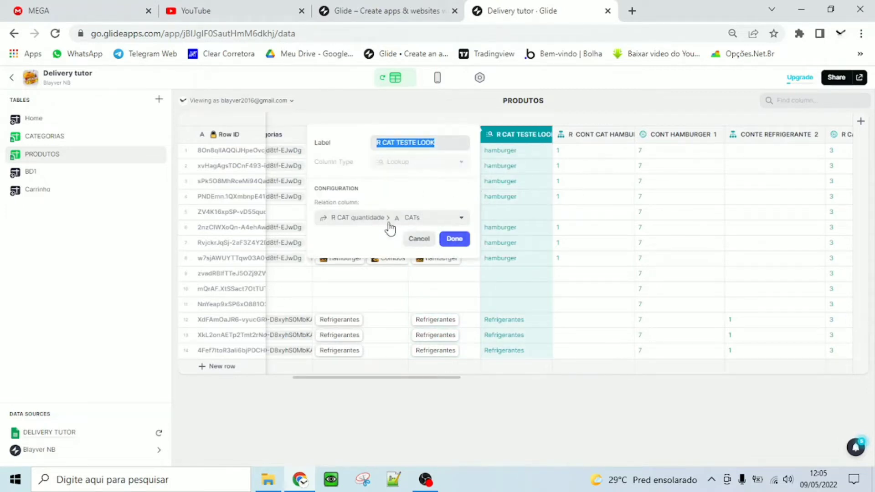
pyautogui.click(439, 307)
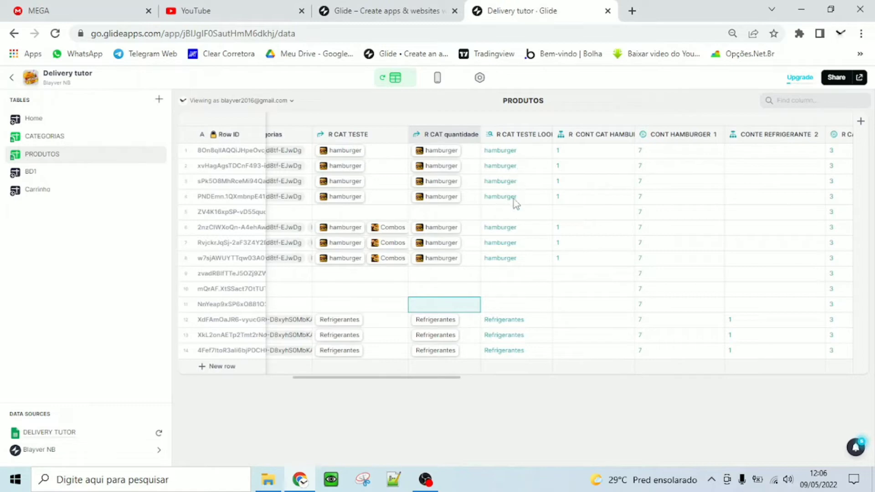
# Inspect the if-then-else case that defines the R CONT CAT HAMBURGER 1 column.
pyautogui.doubleClick(615, 135)
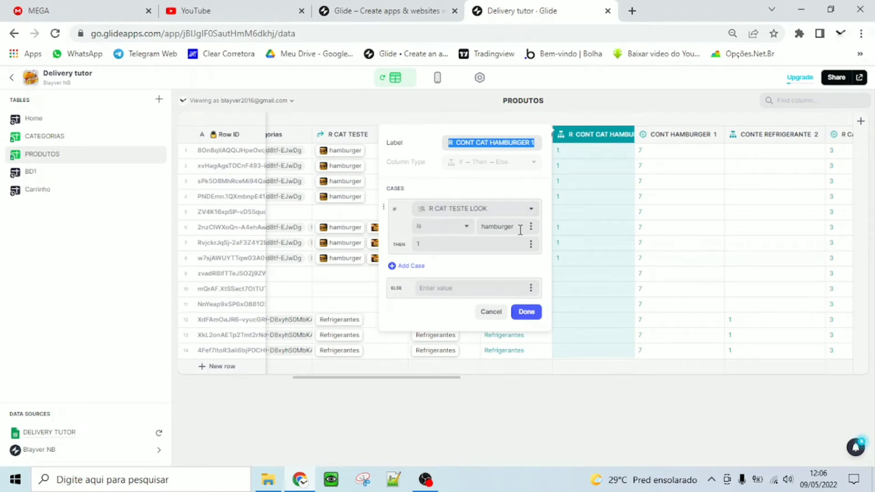
pyautogui.moveTo(516, 226); pyautogui.dragTo(483, 223)
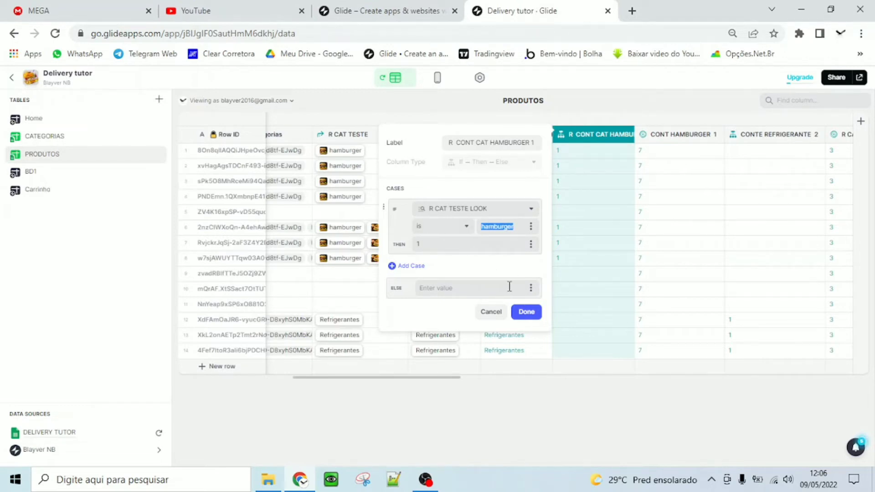
pyautogui.click(527, 312)
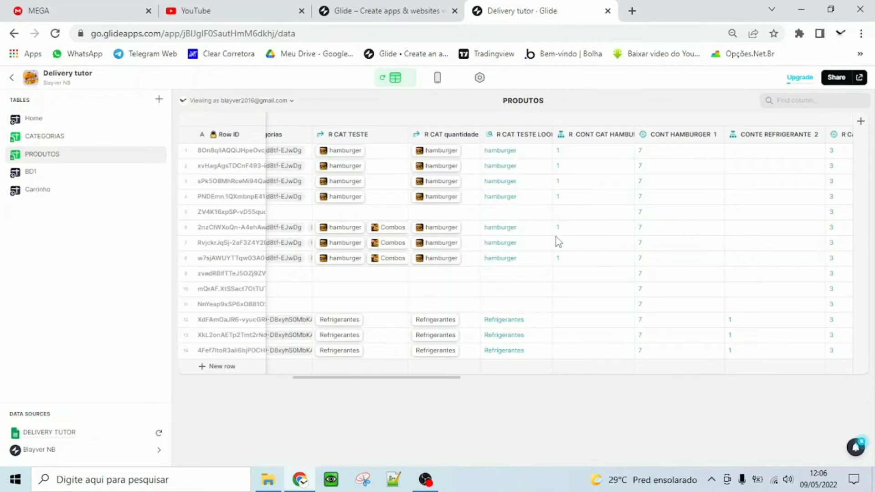
# Inspect the rollup settings of the CONT HAMBURGER 1 column and its value in the first product row.
pyautogui.click(679, 139)
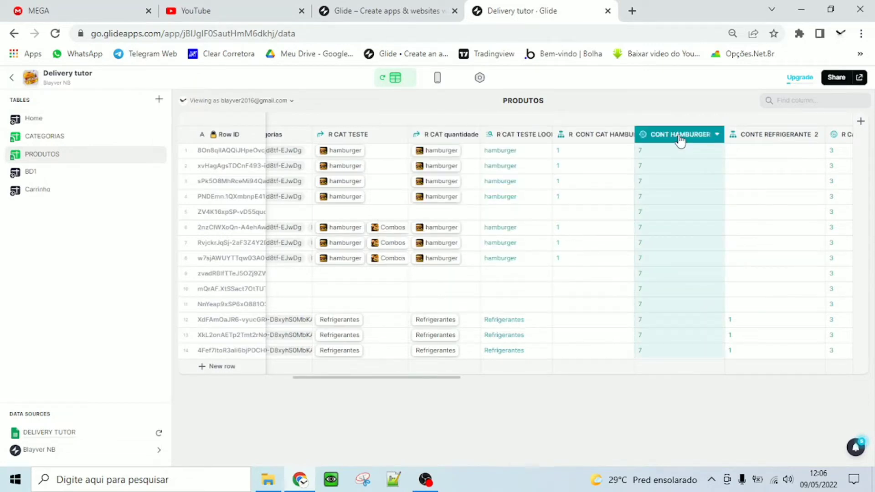
pyautogui.click(680, 140)
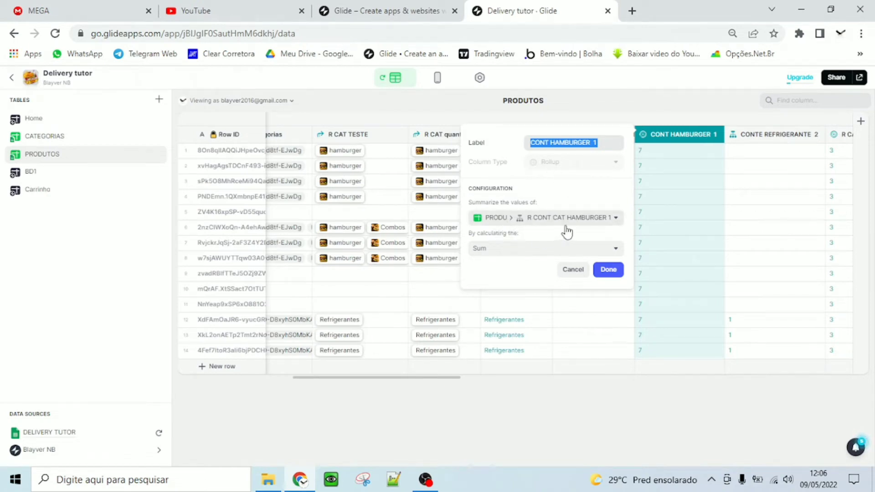
pyautogui.click(608, 270)
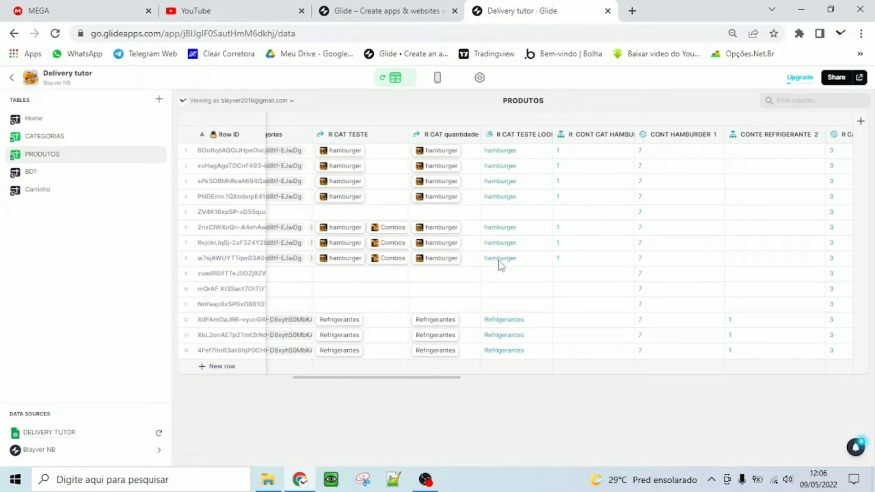
pyautogui.click(641, 151)
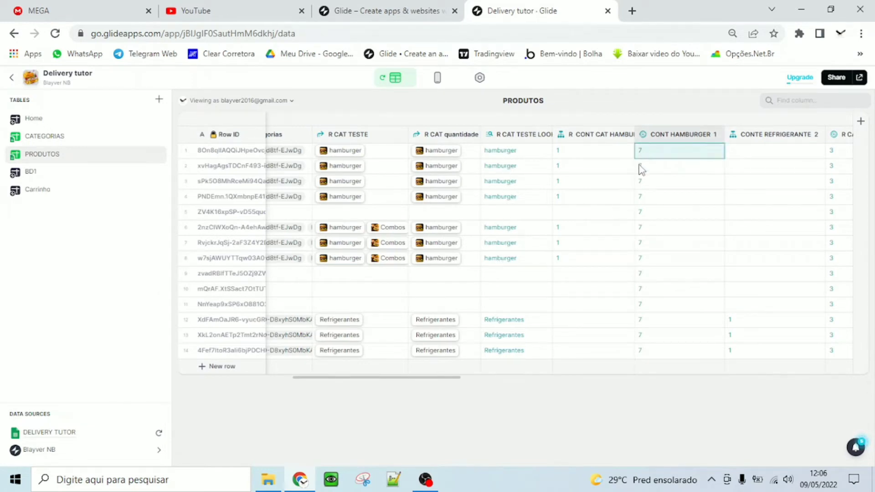
# Remove the Combos case from the CONTE REFRIGERANTE 2 if-then-else column, keeping only the Refrigerantes case.
pyautogui.moveTo(447, 377); pyautogui.dragTo(490, 379)
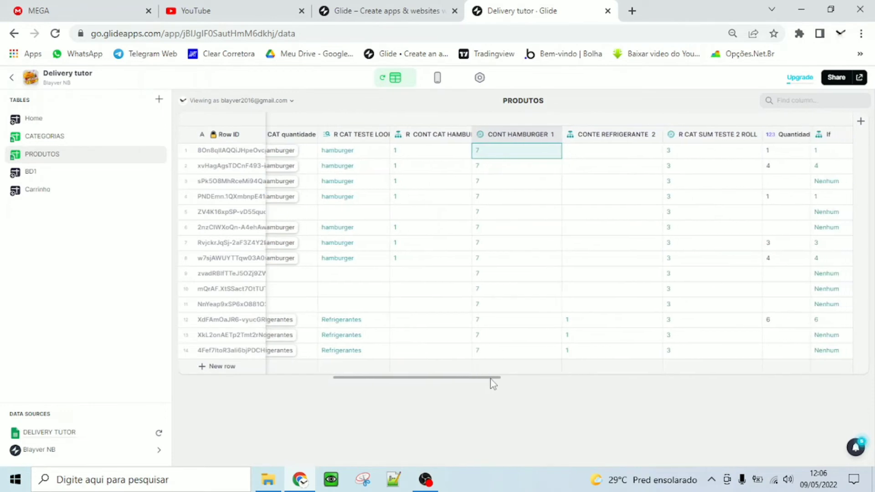
pyautogui.click(613, 136)
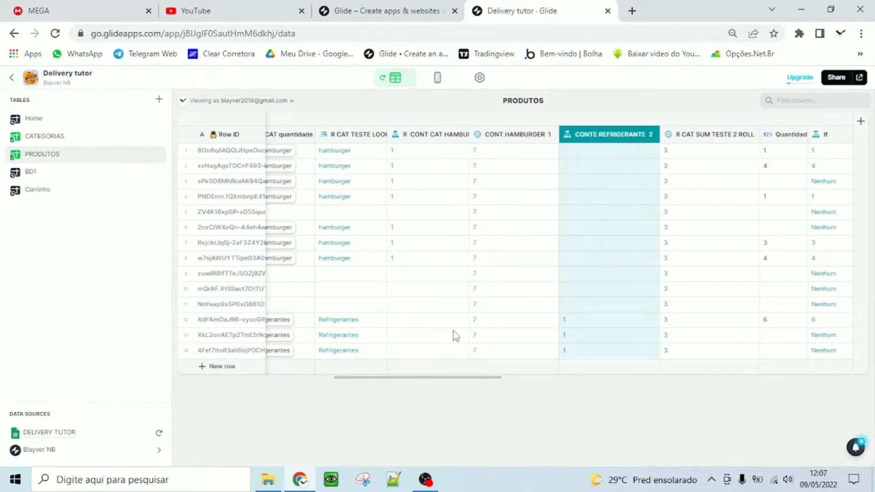
pyautogui.click(611, 141)
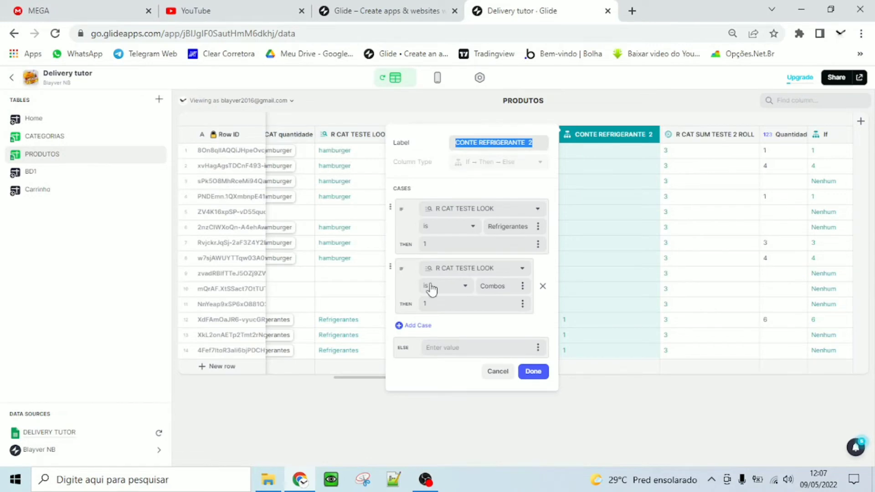
pyautogui.click(543, 287)
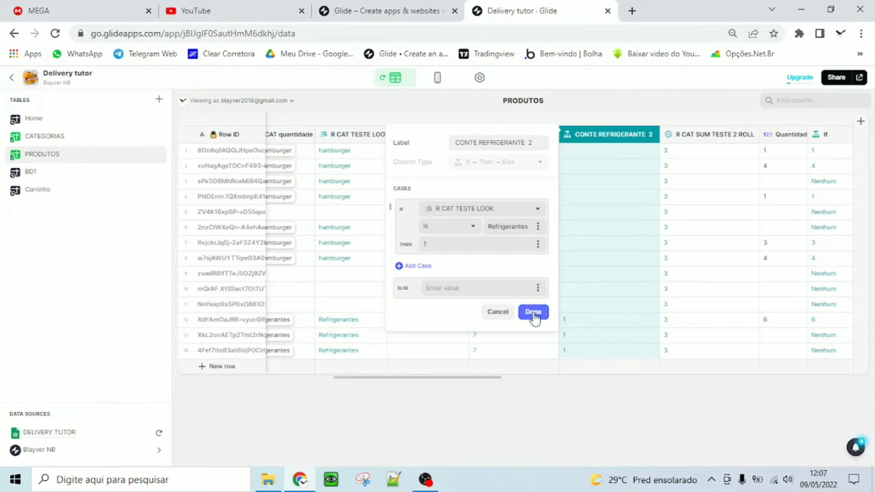
pyautogui.click(573, 328)
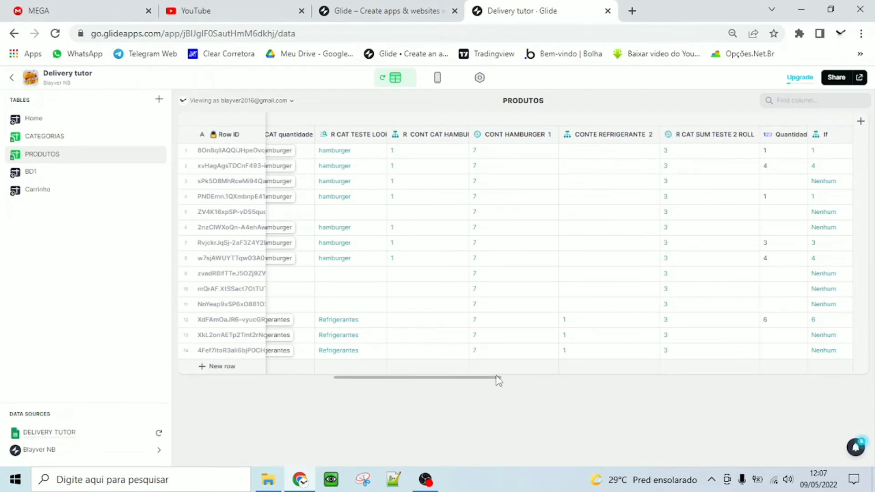
# Compare the hamburger and refrigerante count columns, rechecking the if-then-else condition of R CONT CAT HAMBURGER 1.
pyautogui.hscroll(3, 497, 380)
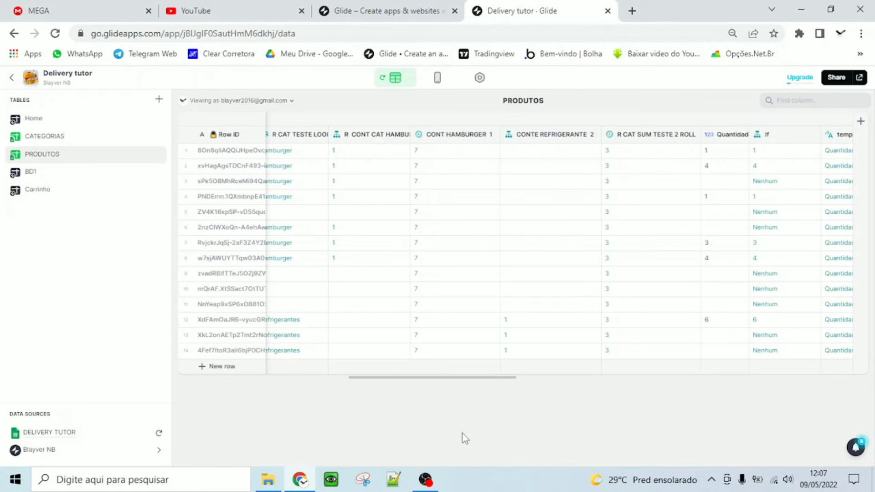
pyautogui.moveTo(500, 385); pyautogui.dragTo(488, 381)
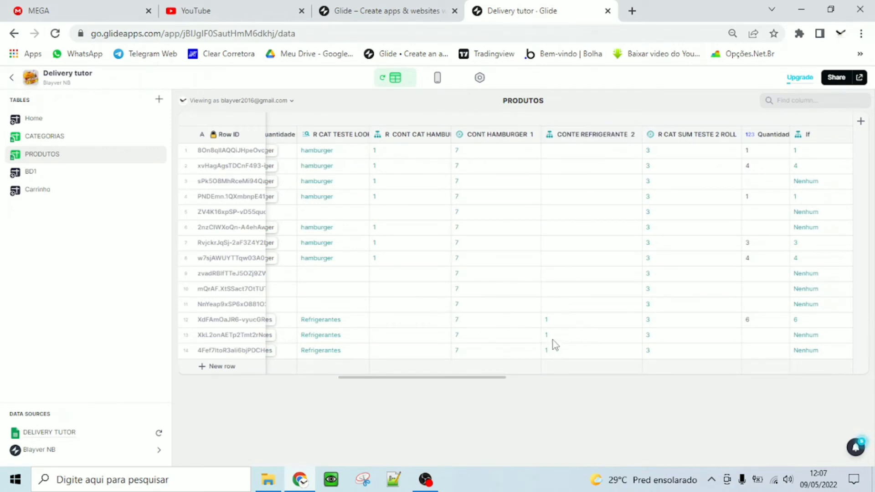
pyautogui.click(595, 138)
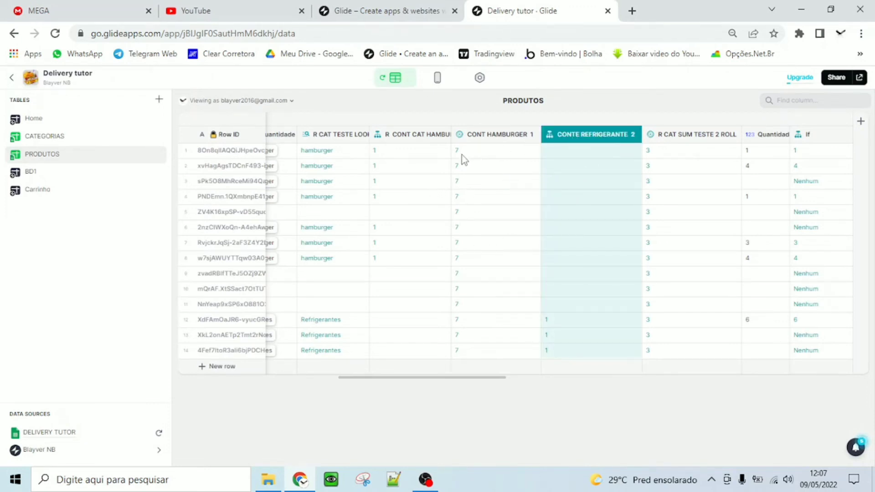
pyautogui.click(413, 140)
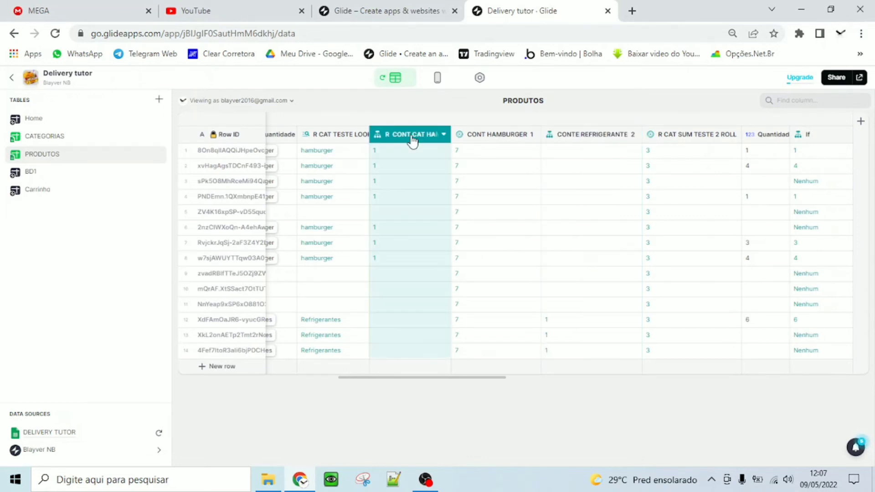
pyautogui.click(412, 140)
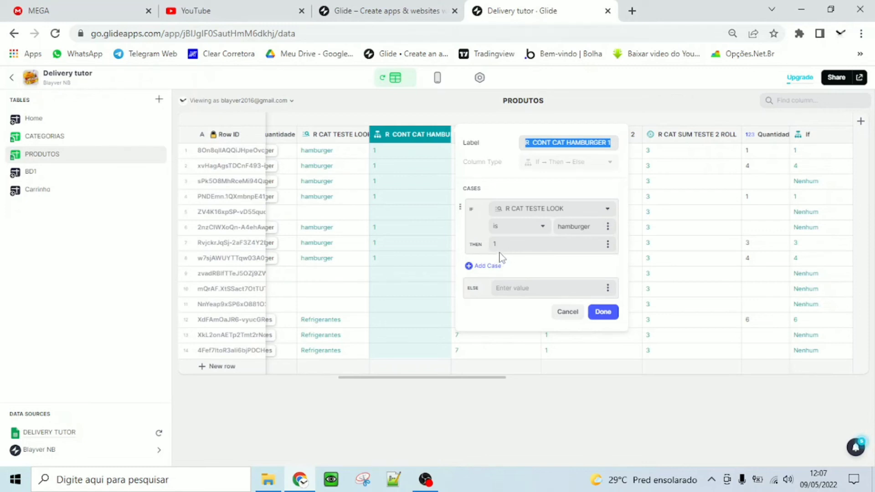
pyautogui.click(575, 319)
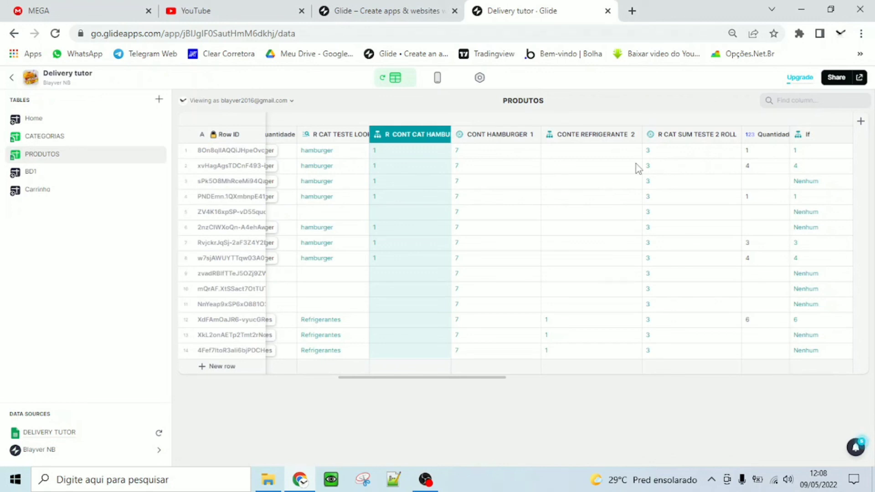
pyautogui.moveTo(490, 379); pyautogui.dragTo(475, 388)
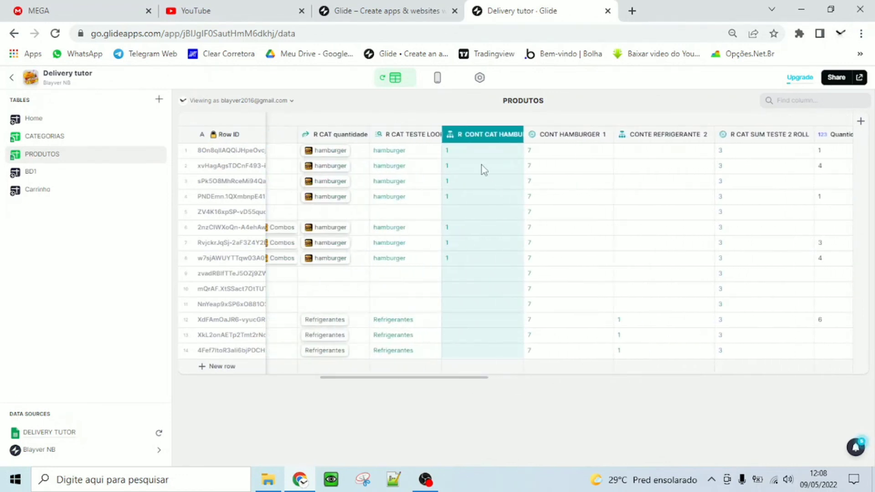